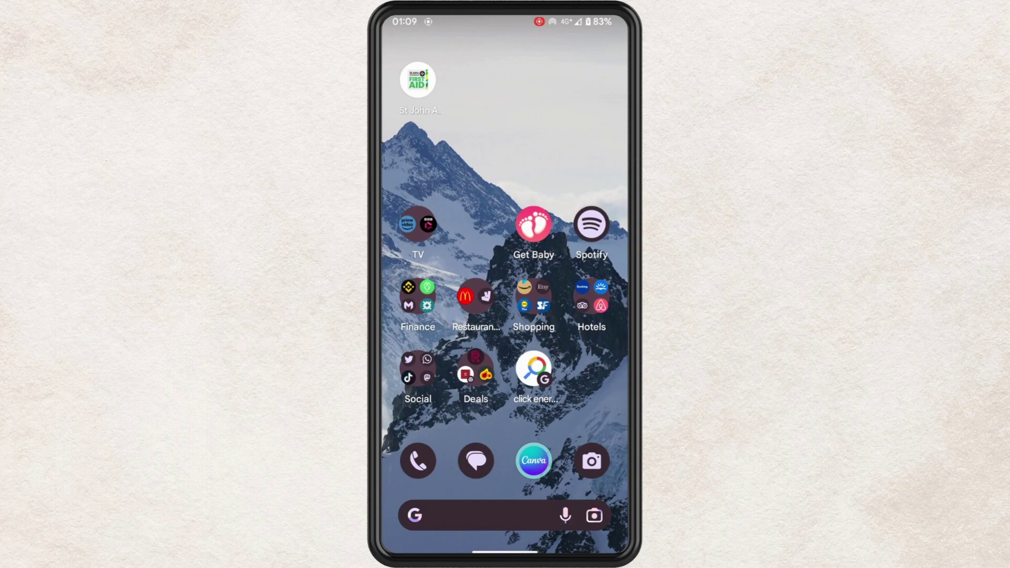
- Swipe back to the previous home page with the date widget and the YouTube app
{"action": "left_click_drag", "start_coordinate": [427, 316], "coordinate": [600, 316]}
- Launch YouTube and bring up the account menu from the profile avatar
{"action": "left_click", "coordinate": [591, 369]}
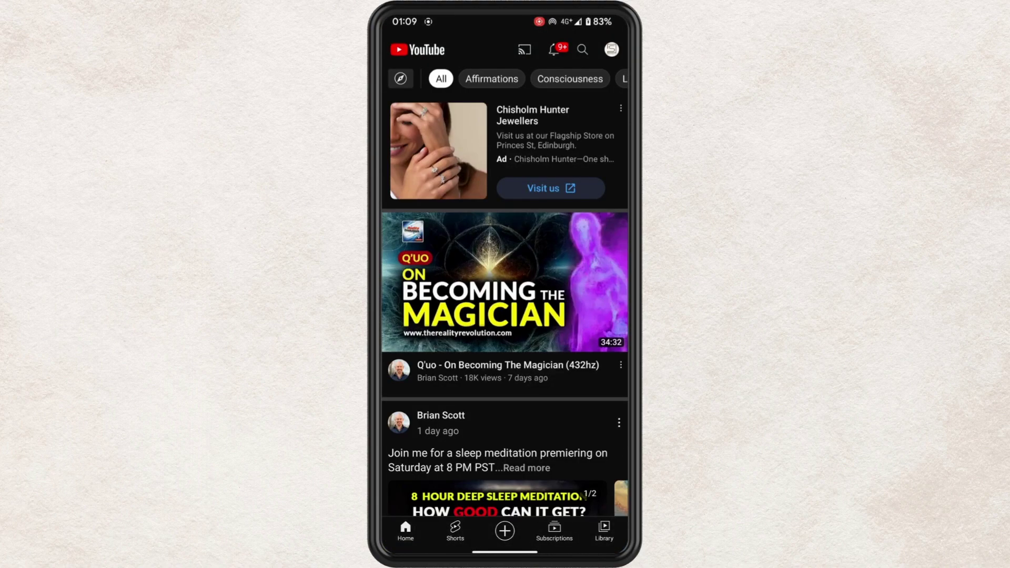
{"action": "scroll", "coordinate": [505, 291], "scroll_direction": "down", "scroll_amount": 1}
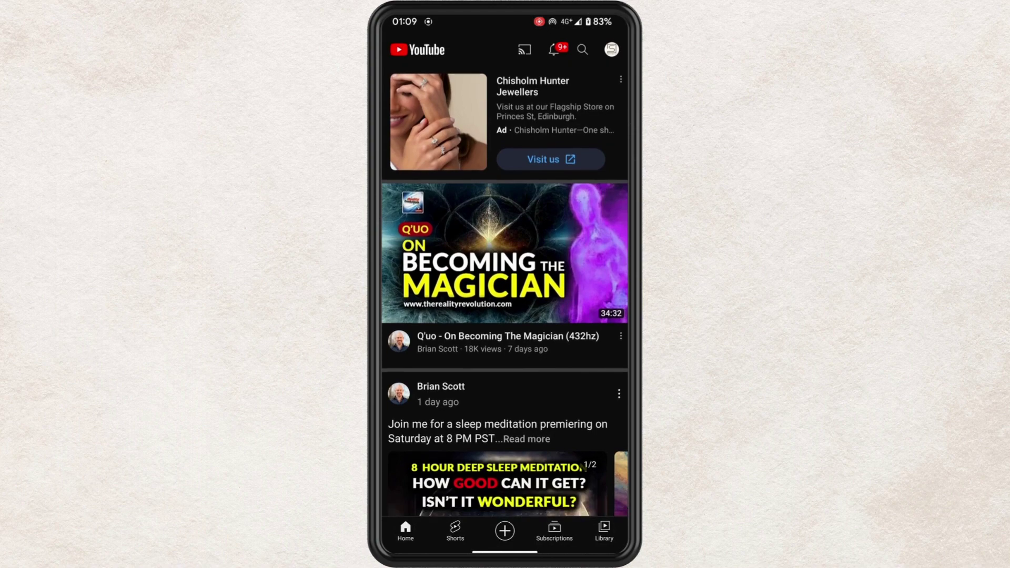
{"action": "left_click", "coordinate": [612, 49]}
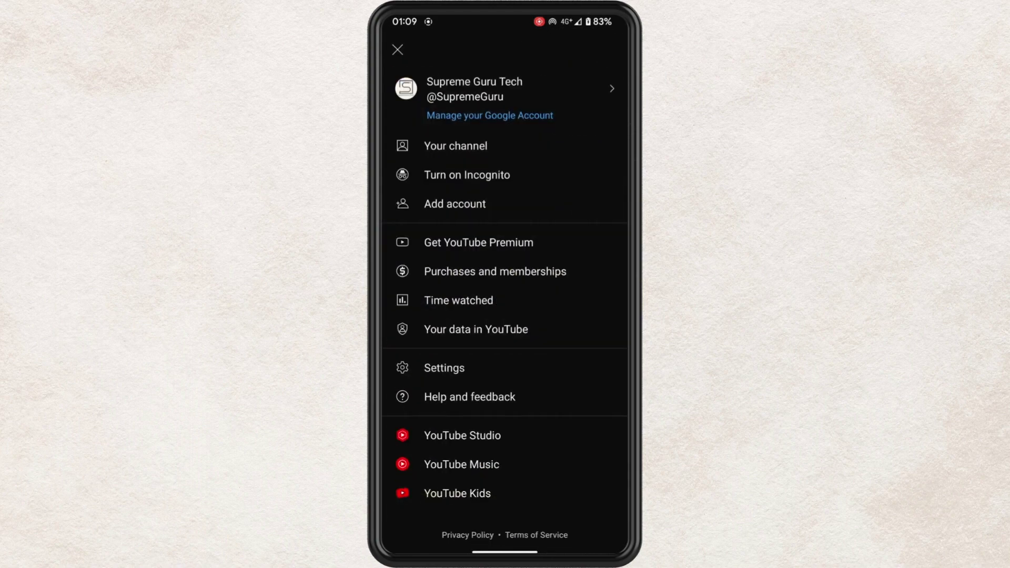
- Go to YouTube Settings, then History and privacy, opening the Google Account page
{"action": "left_click", "coordinate": [490, 365]}
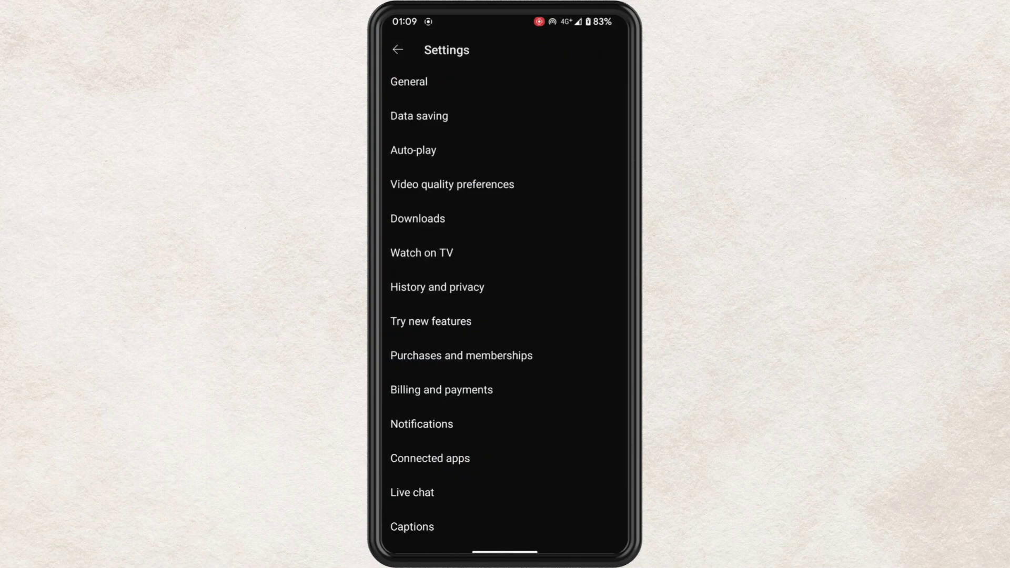
{"action": "left_click_drag", "start_coordinate": [551, 429], "coordinate": [555, 352]}
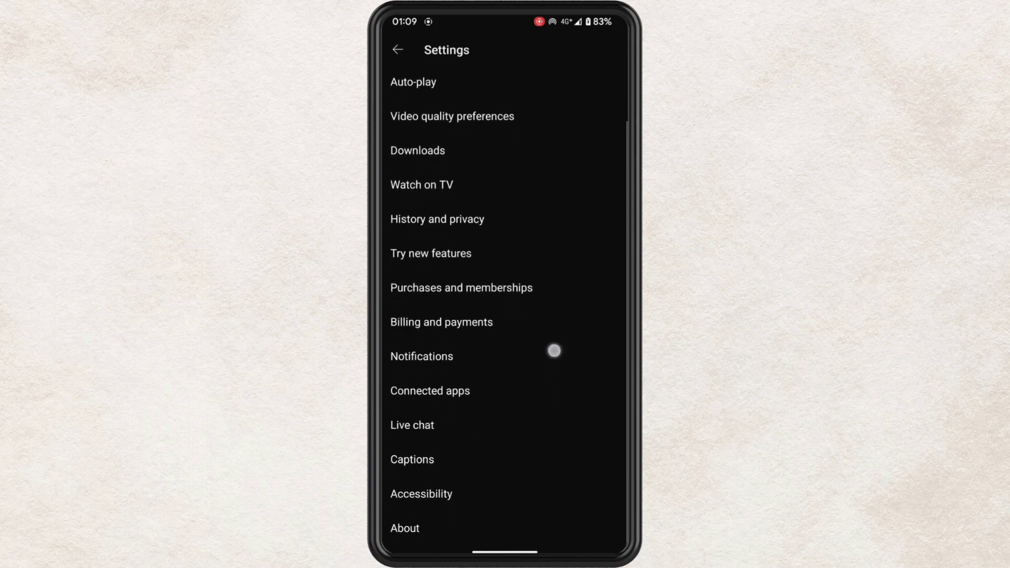
{"action": "left_click_drag", "start_coordinate": [567, 312], "coordinate": [550, 392]}
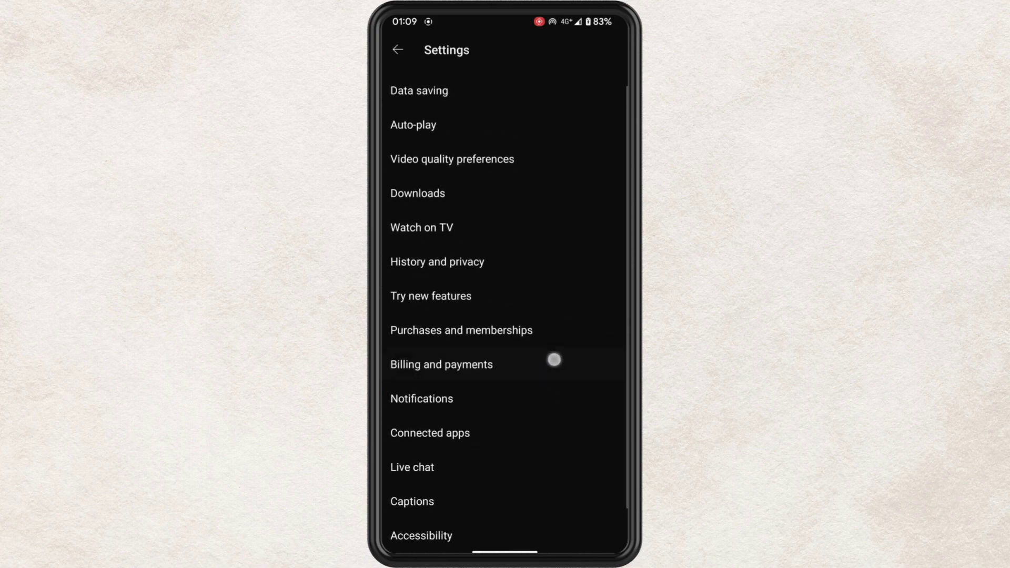
{"action": "left_click", "coordinate": [502, 286]}
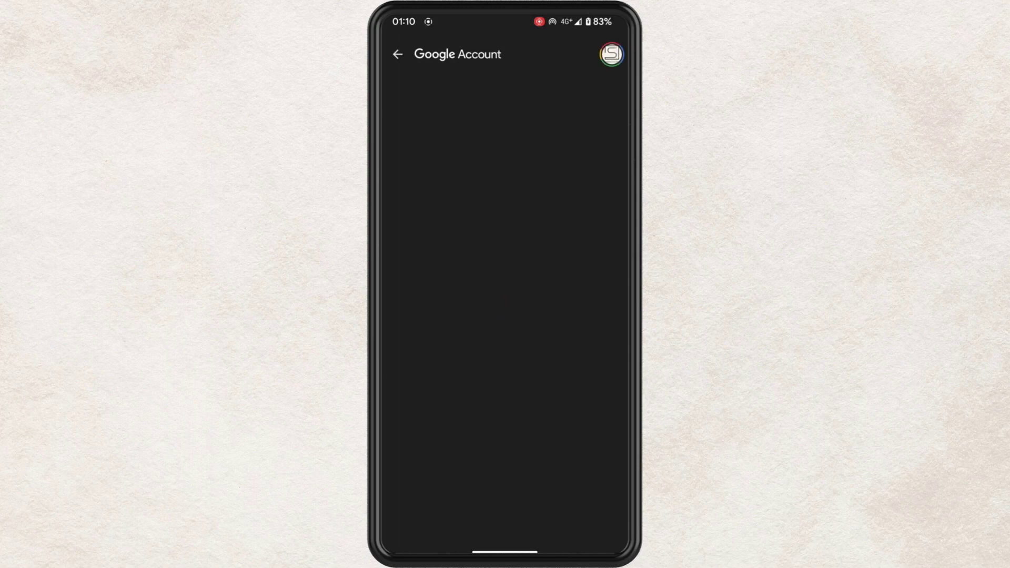
- Show the Video likes and dislikes list from the YouTube History Interactions section
{"action": "left_click", "coordinate": [590, 104]}
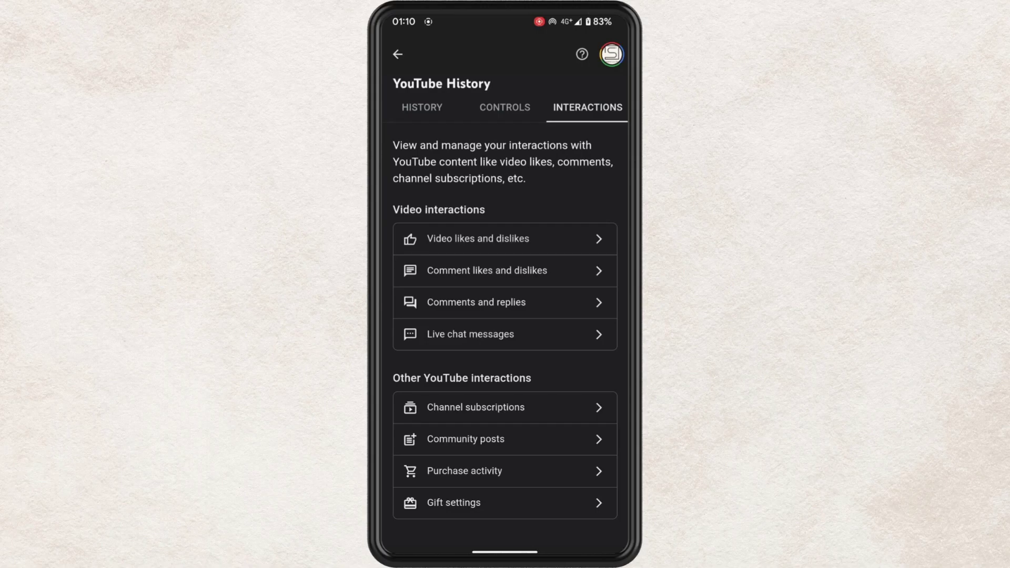
{"action": "left_click", "coordinate": [571, 238]}
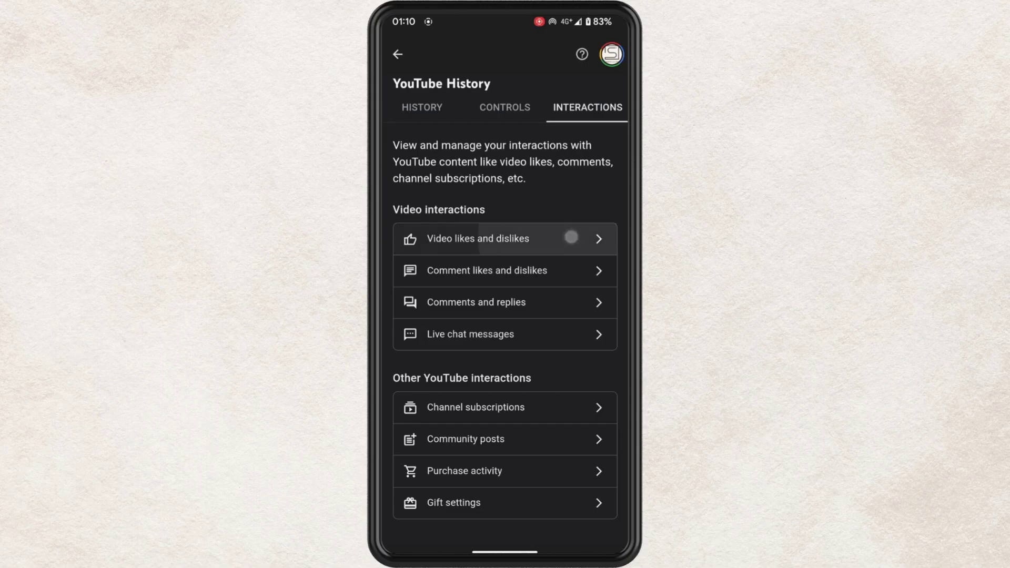
{"action": "left_click_drag", "start_coordinate": [545, 490], "coordinate": [546, 424]}
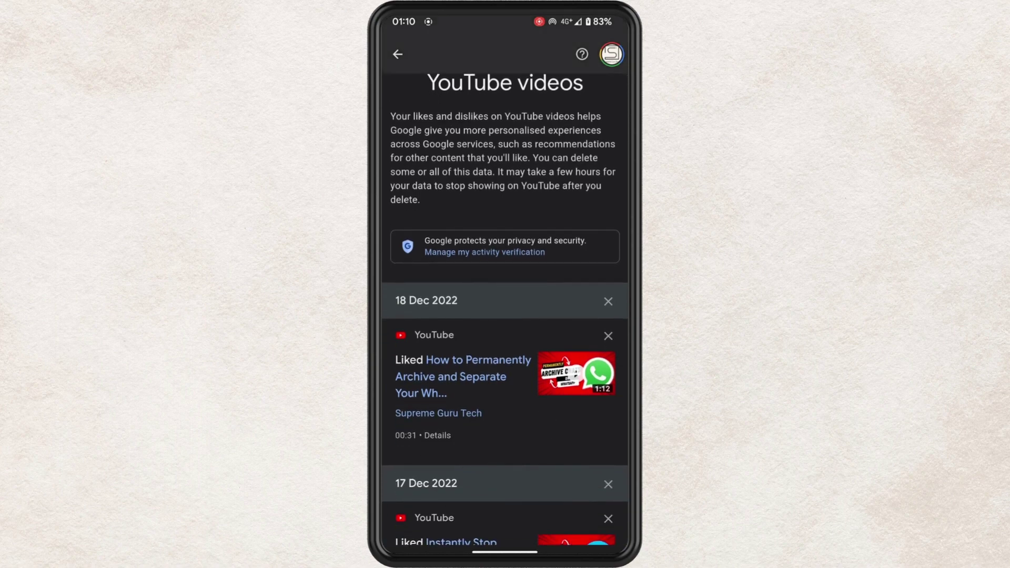
- Delete eleven dated like/dislike groups, from 18 Dec 2022 back past 16 Aug 2022
{"action": "left_click", "coordinate": [608, 301]}
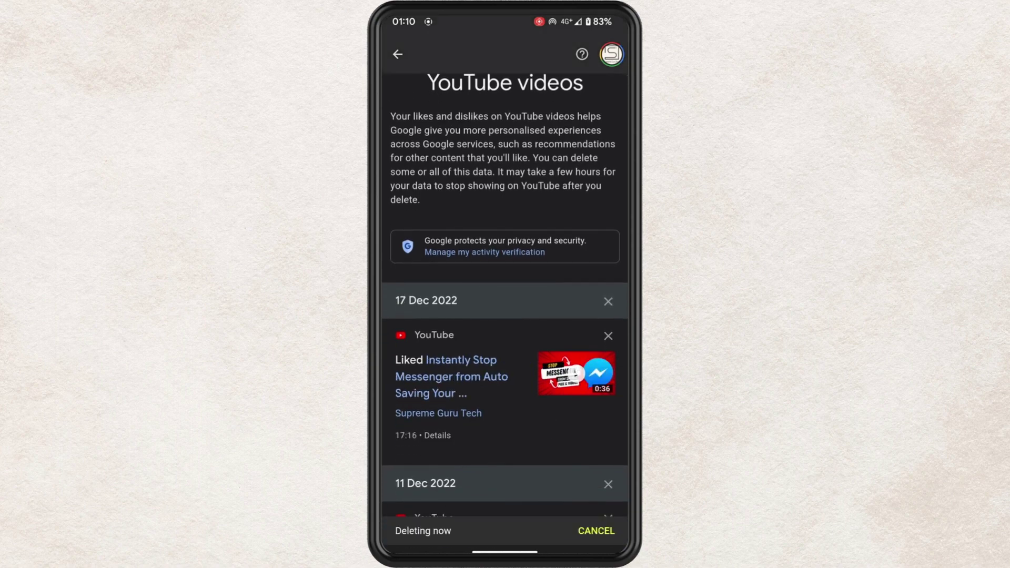
{"action": "left_click", "coordinate": [608, 301]}
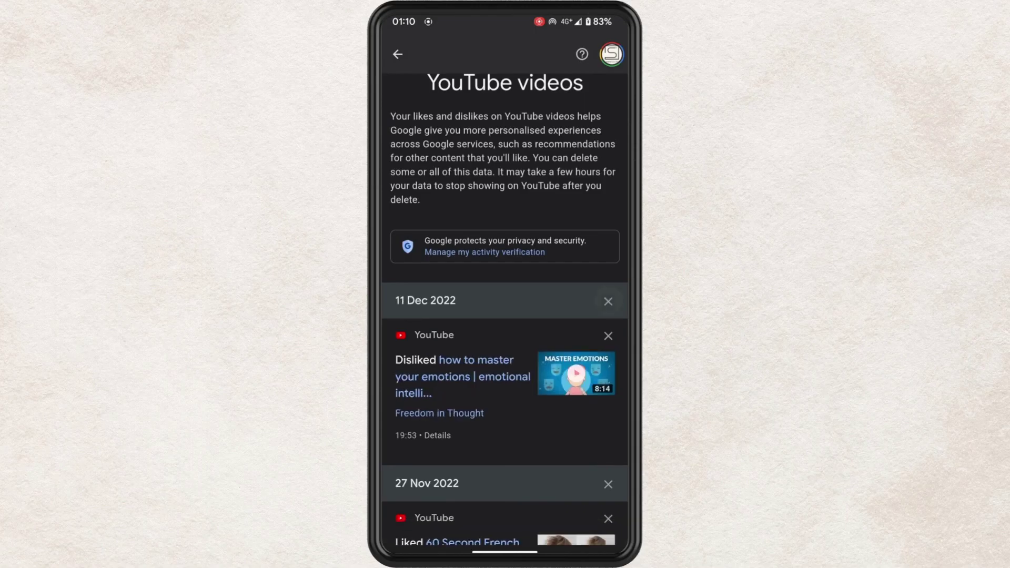
{"action": "left_click", "coordinate": [608, 301]}
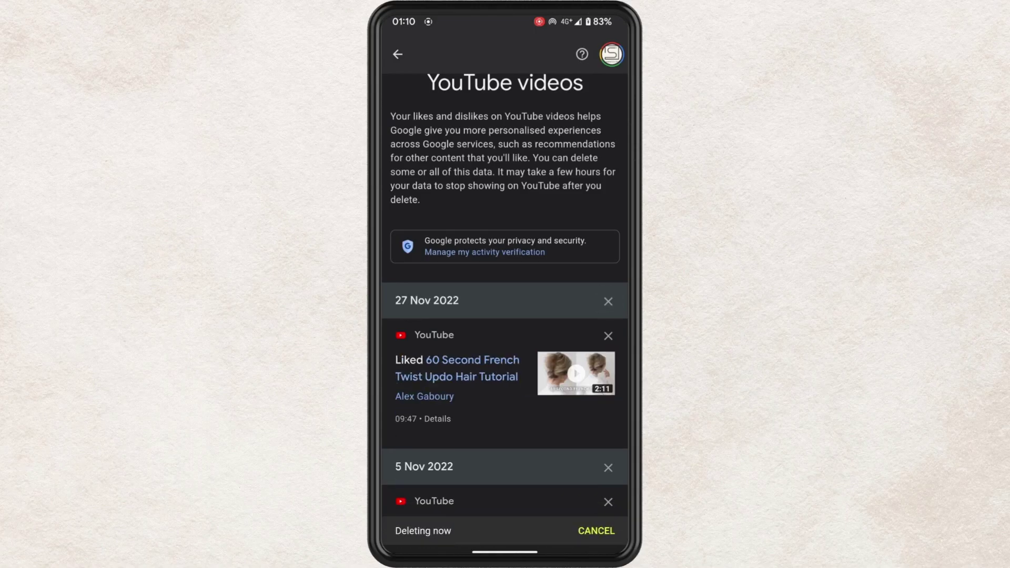
{"action": "left_click", "coordinate": [607, 301]}
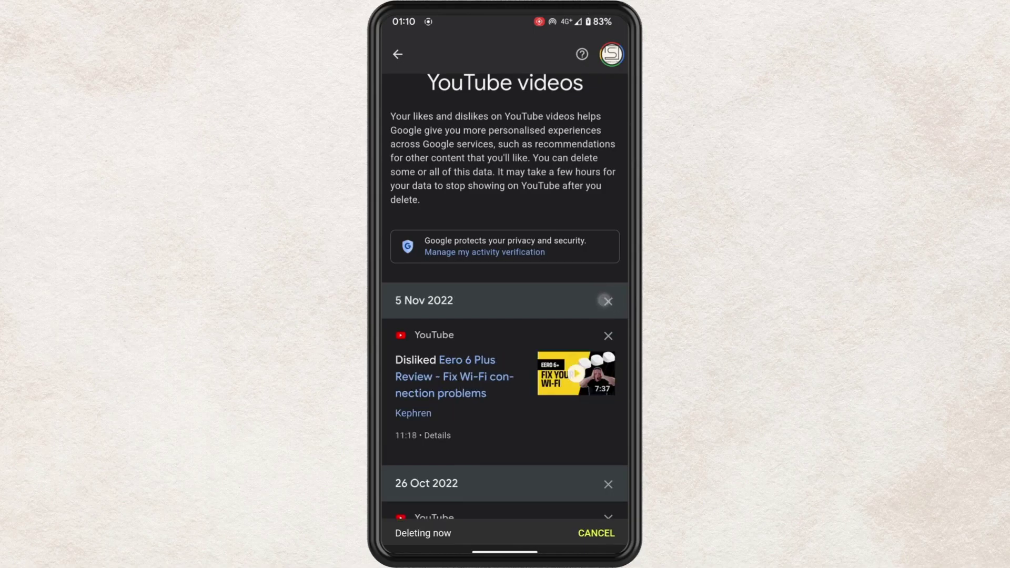
{"action": "left_click", "coordinate": [608, 301]}
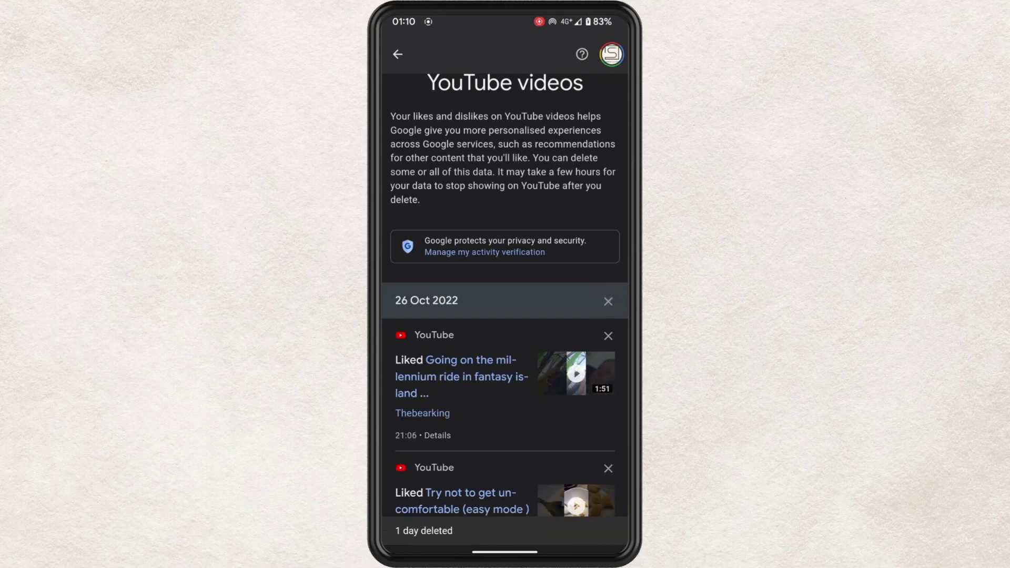
{"action": "left_click", "coordinate": [608, 301]}
{"action": "left_click", "coordinate": [608, 300]}
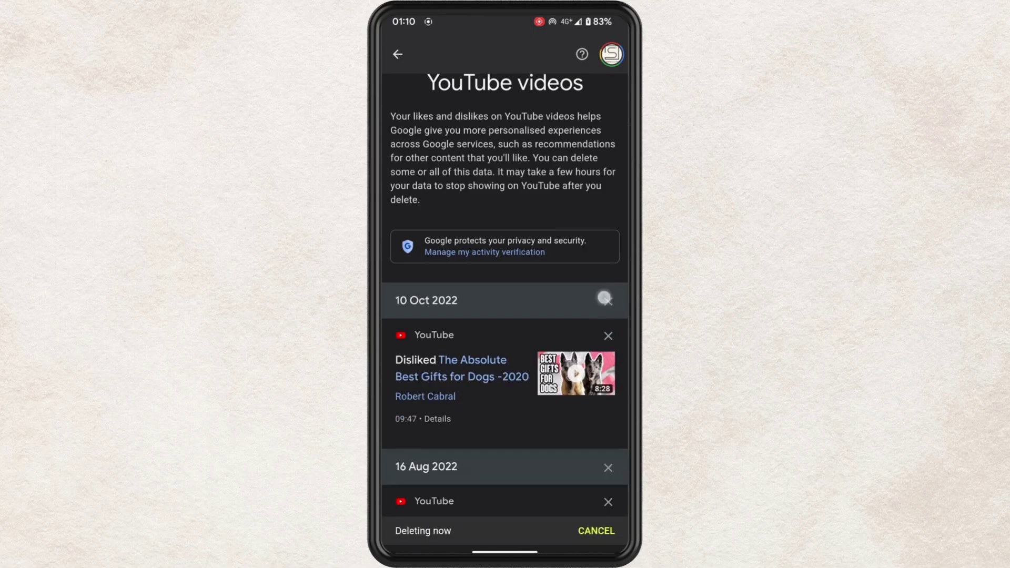
{"action": "left_click", "coordinate": [609, 301]}
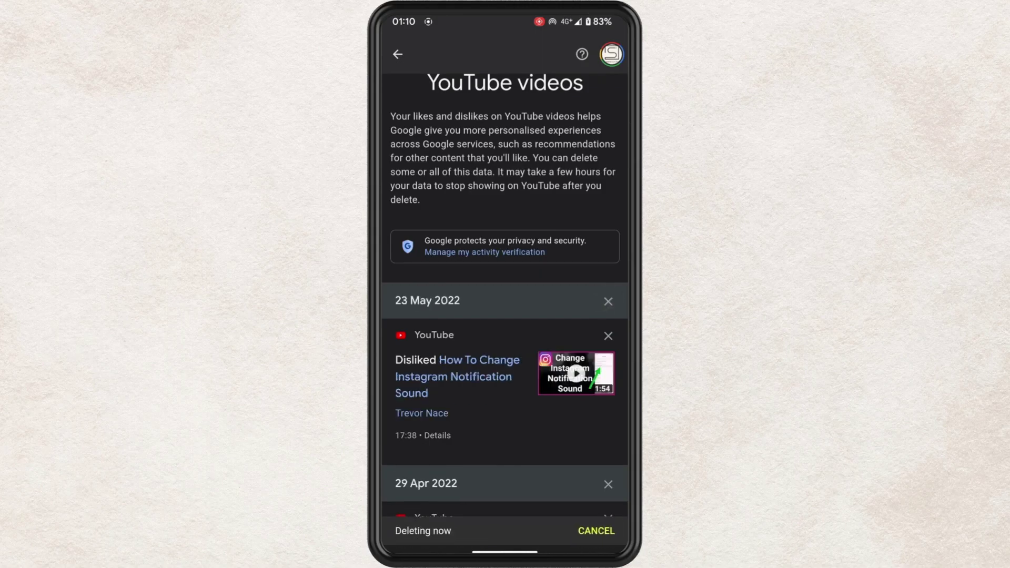
{"action": "left_click", "coordinate": [608, 300]}
{"action": "left_click", "coordinate": [607, 300]}
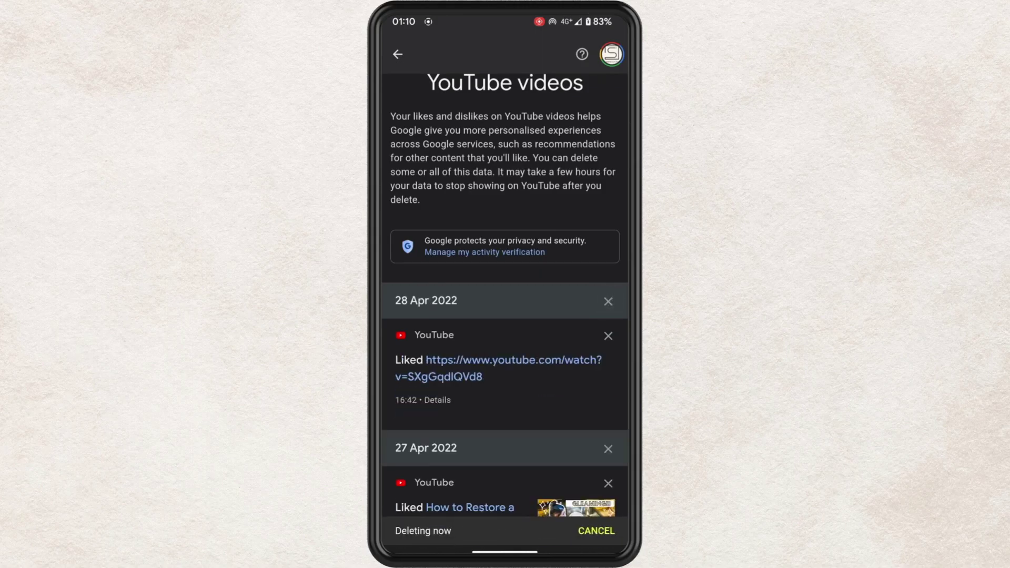
{"action": "left_click", "coordinate": [614, 300]}
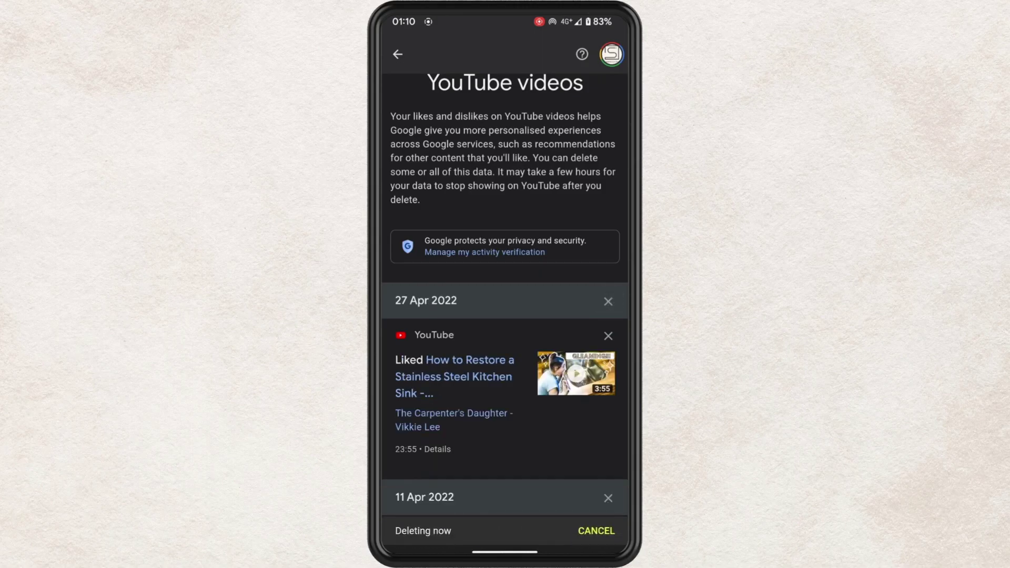